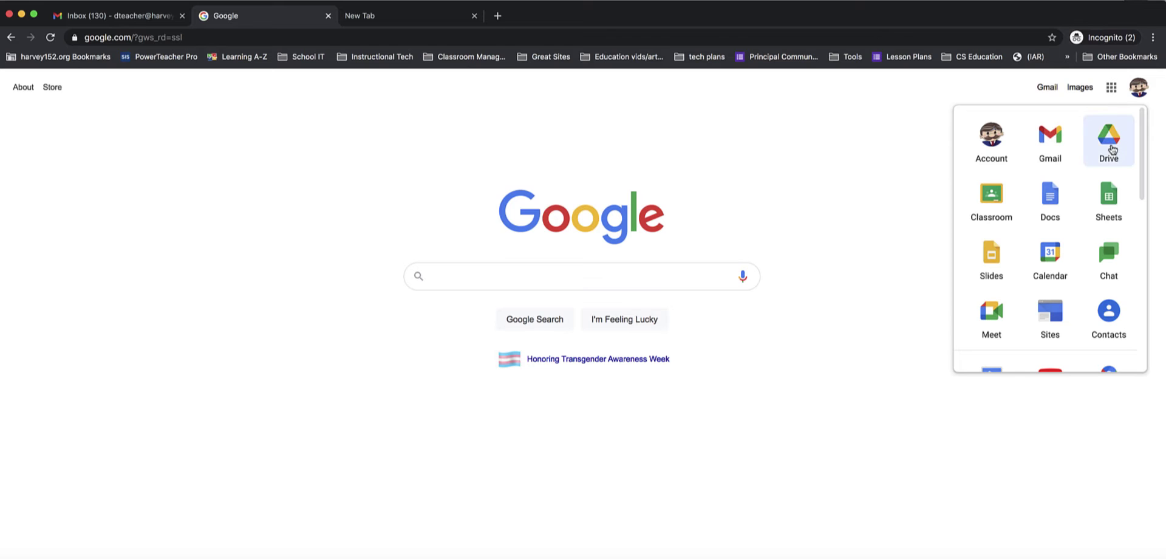
Open Google Drive and go to the shared drive "Harvey 152 Curriculum Resources 20-21".
left_click(1111, 146)
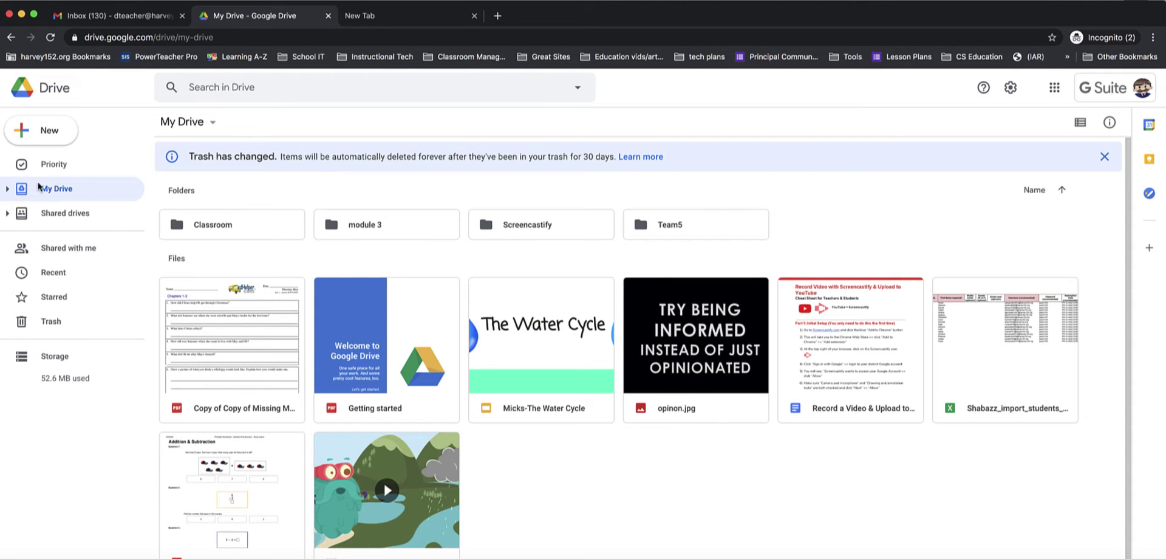
left_click(51, 220)
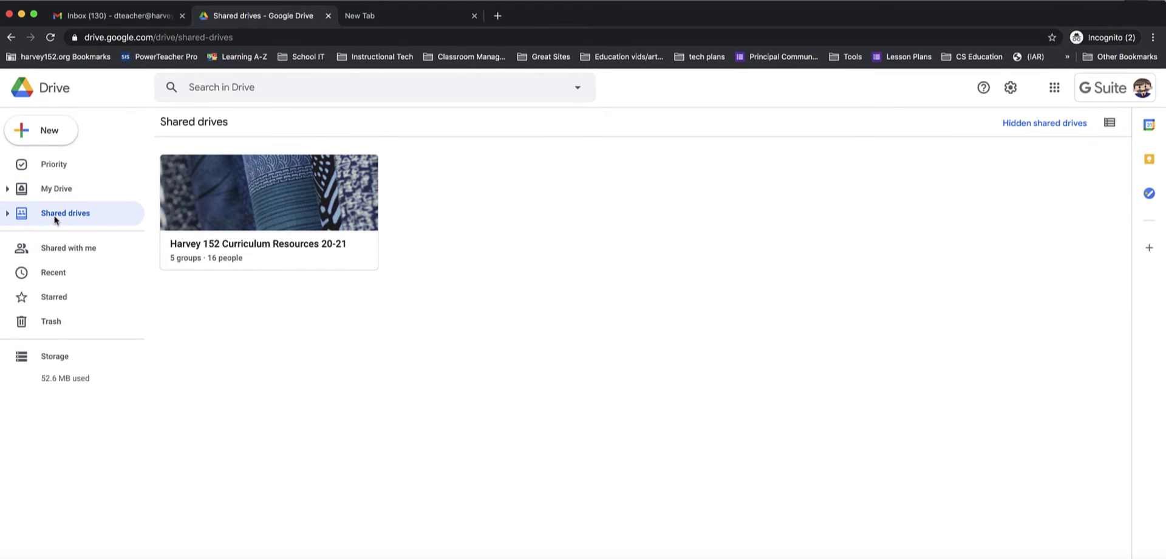
left_click(264, 229)
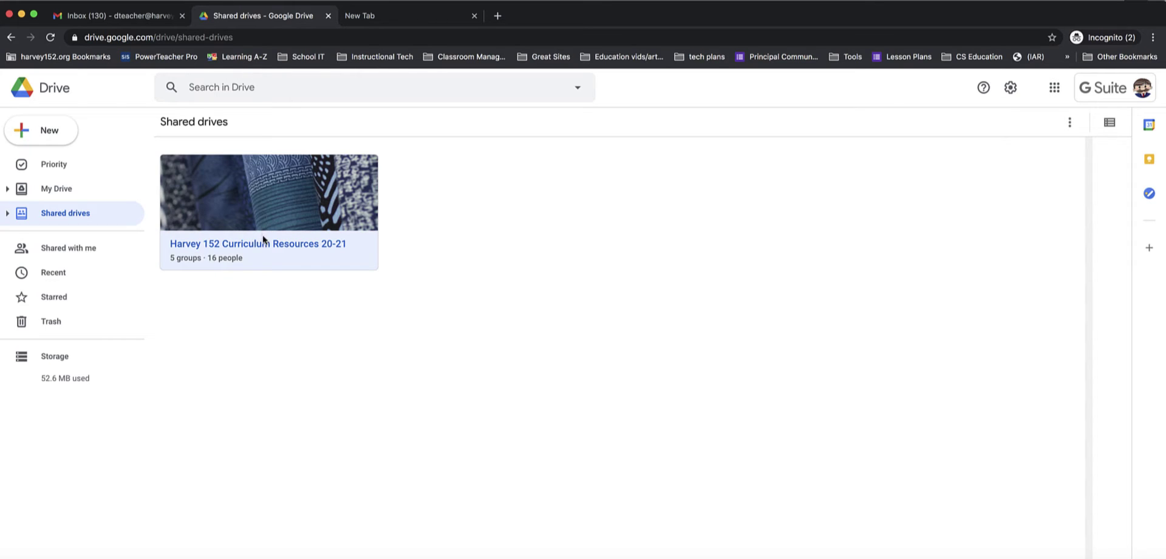
double_click(264, 246)
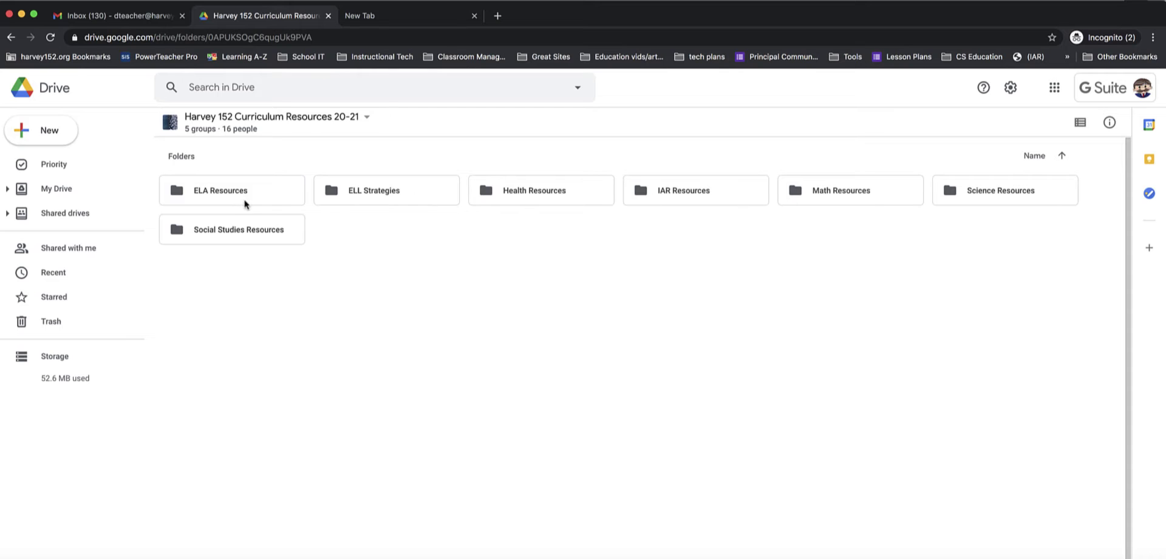
Open the 5th Grade ELA Curriculum Guide folder inside ELA Resources, under ELA Curriculum Guides & Assessments.
double_click(208, 195)
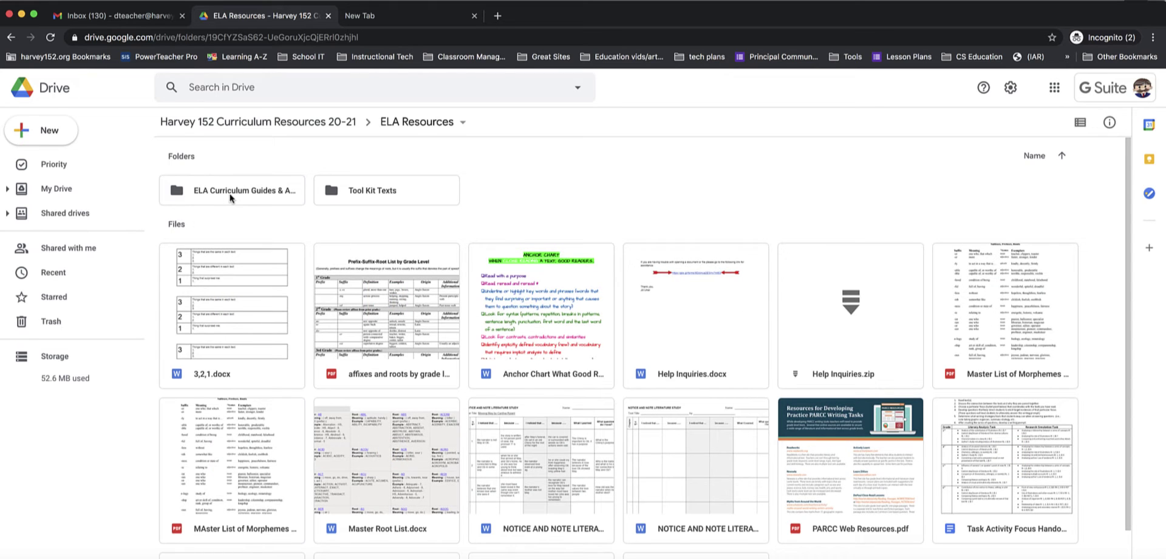
double_click(236, 197)
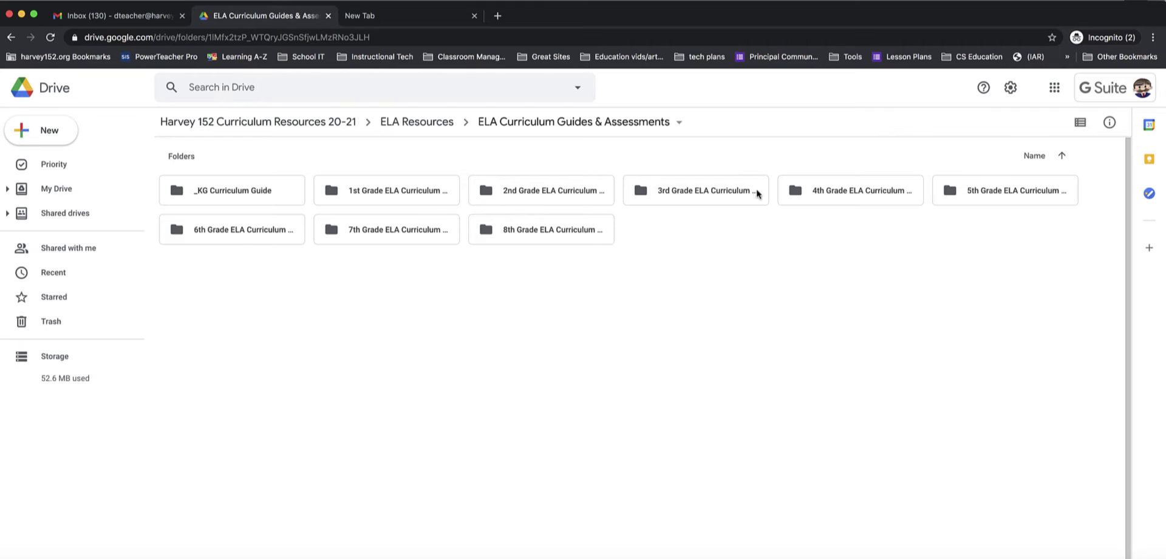
left_click(988, 195)
double_click(987, 194)
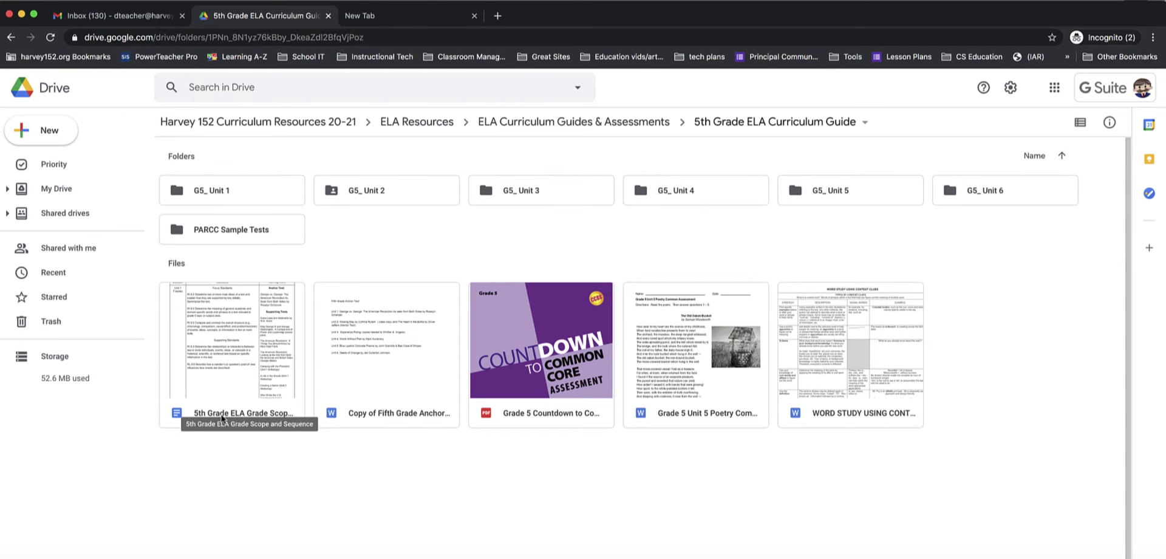
Open the 5th Grade ELA Grade Scope and Sequence document, return to Drive and browse the G5_ Unit 2 folder.
double_click(223, 415)
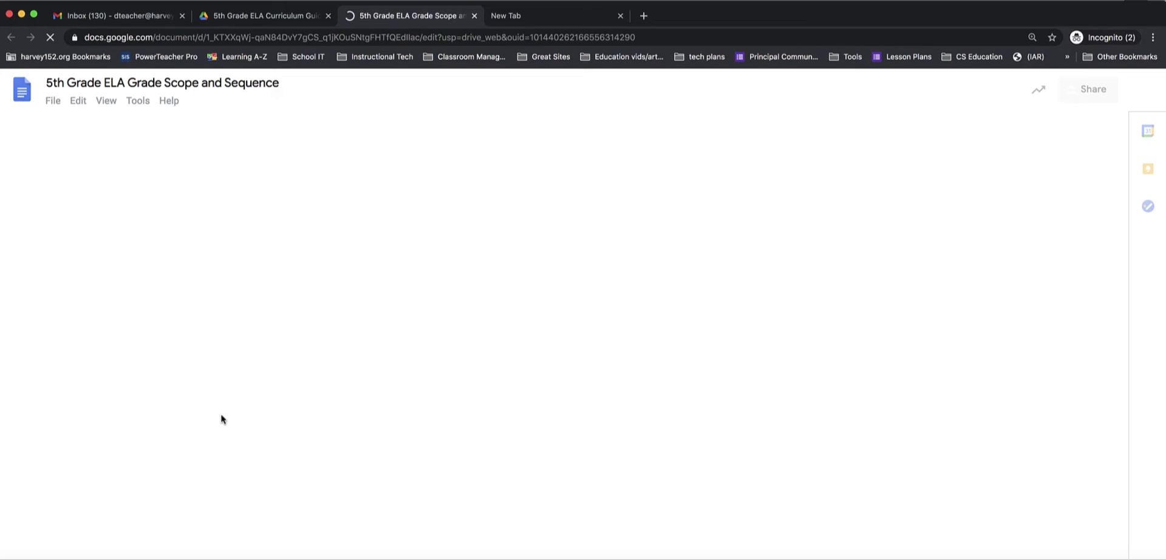
left_click(257, 18)
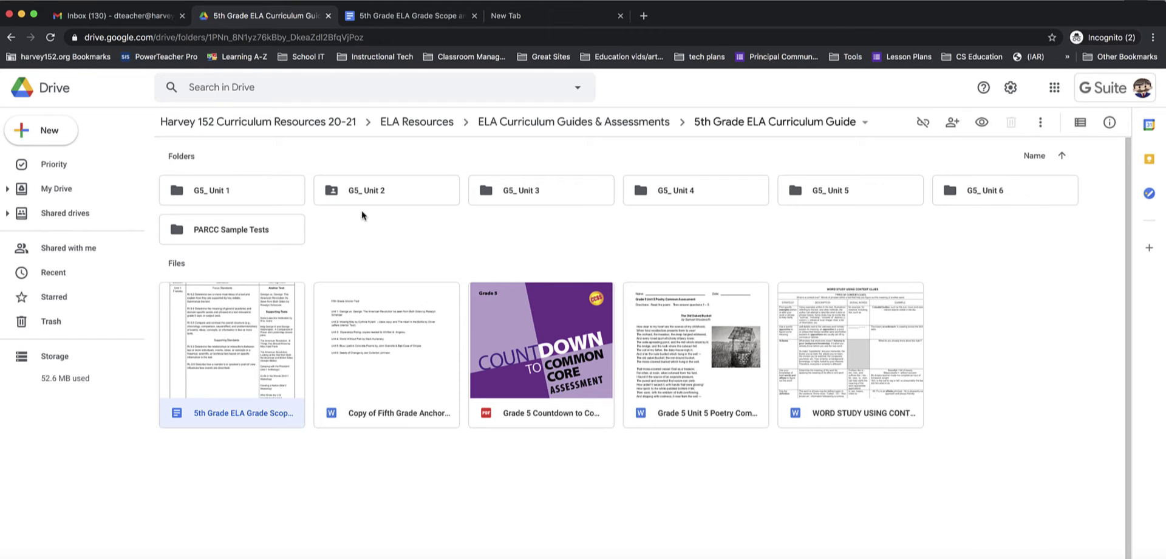
double_click(380, 196)
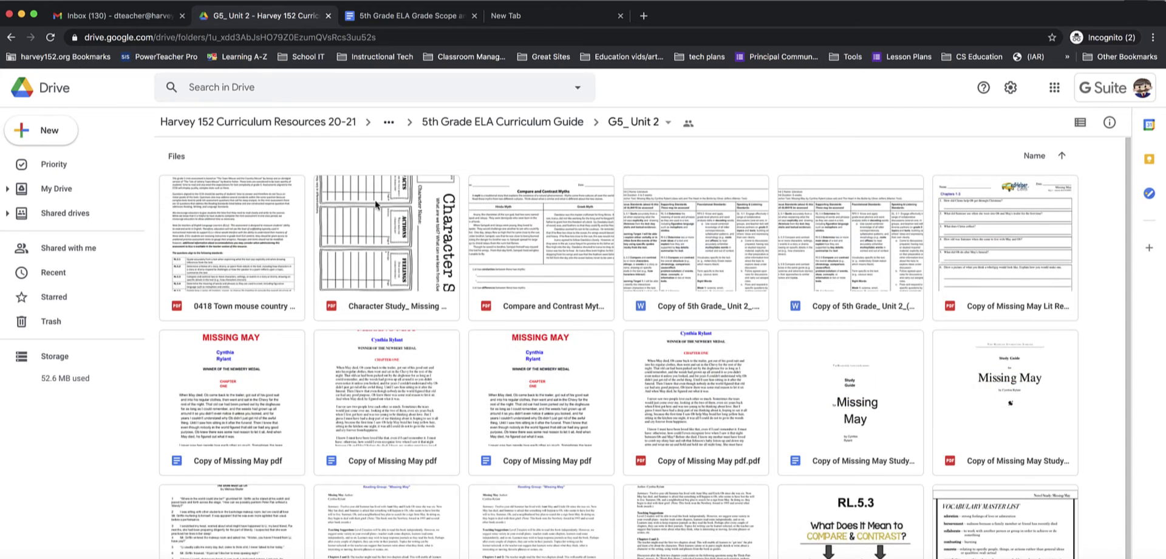
scroll(351, 225, "down", 1)
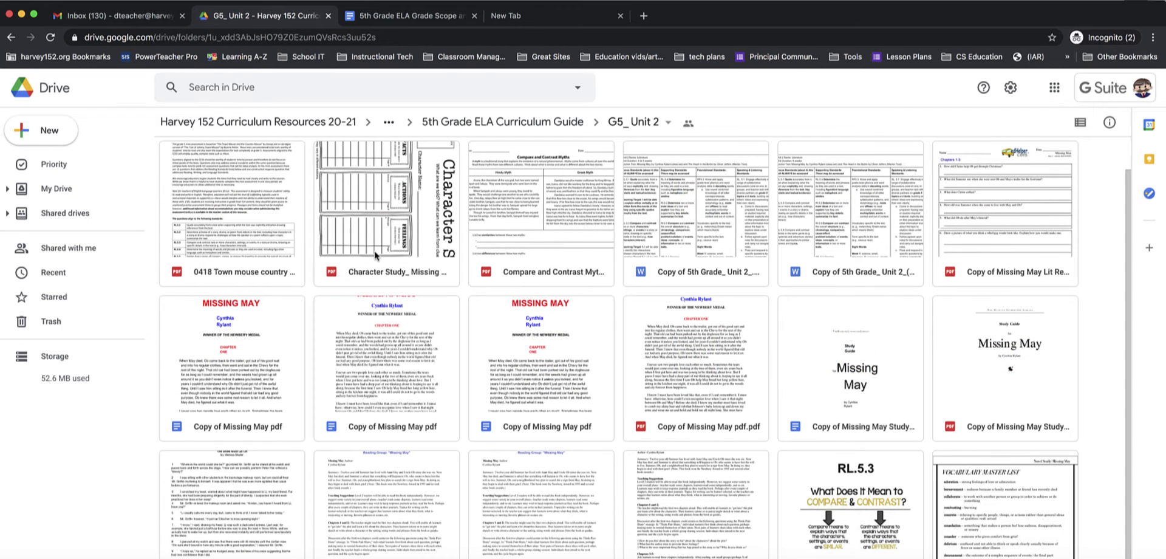
scroll(366, 283, "up", 1)
left_click(486, 121)
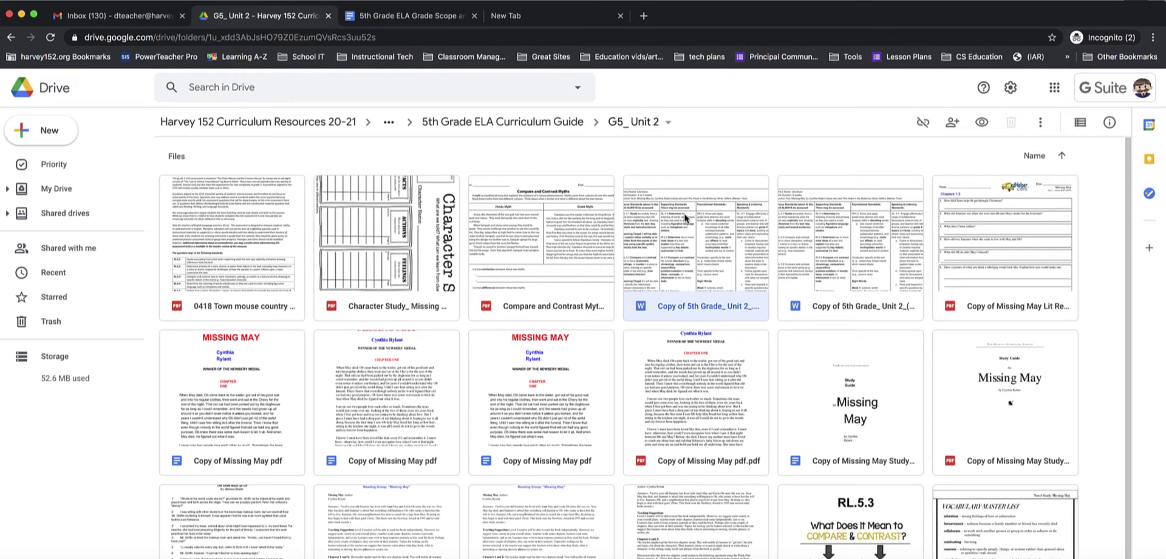
Preview "Copy of 5th Grade_ Unit 2_.docx" from beginning to end and close the preview.
double_click(689, 246)
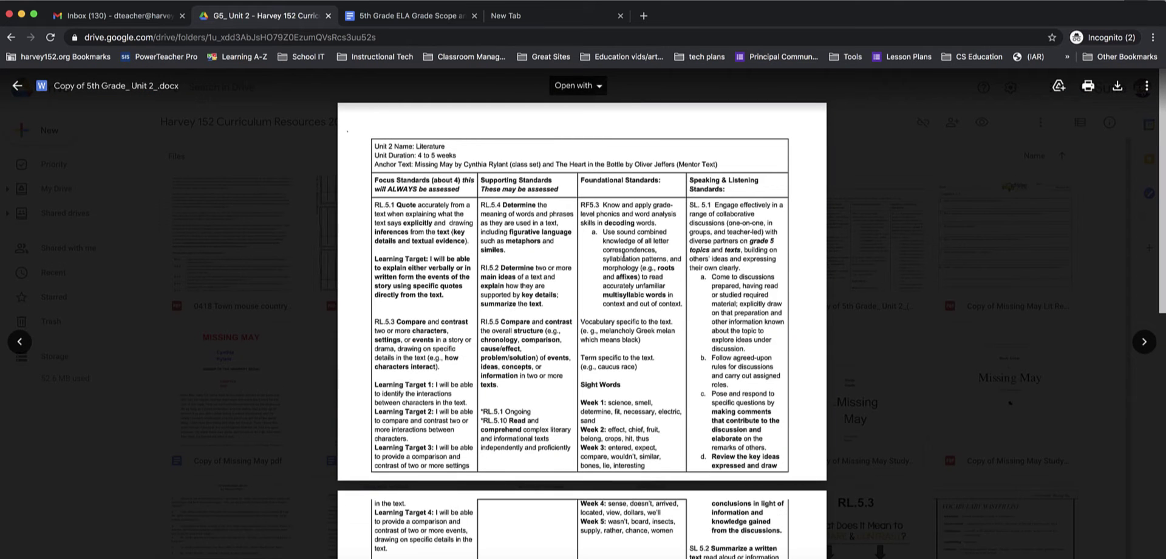
scroll(624, 256, "down", 10)
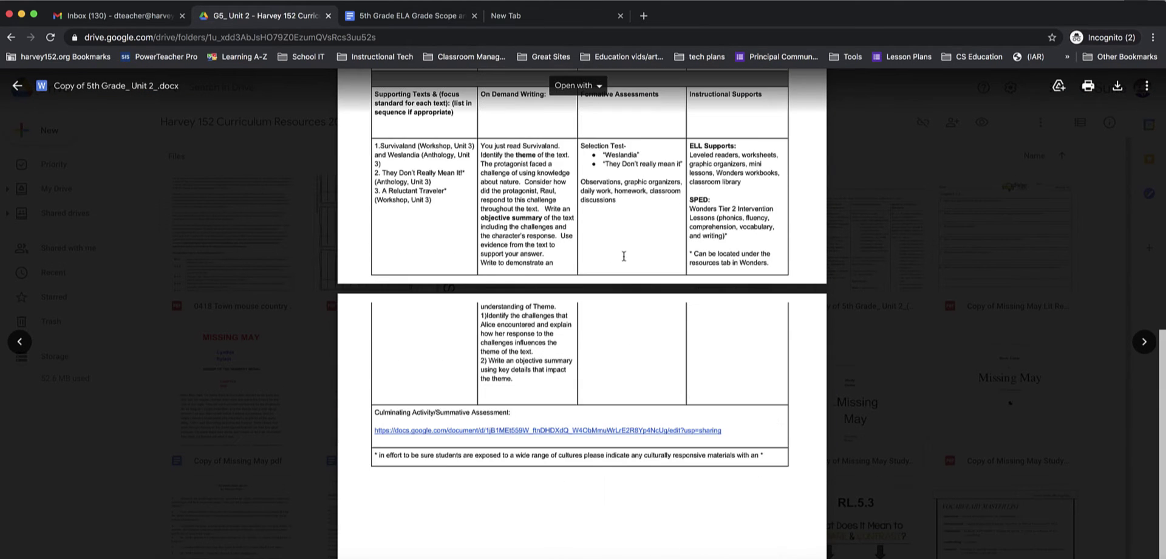
scroll(623, 256, "up", 10)
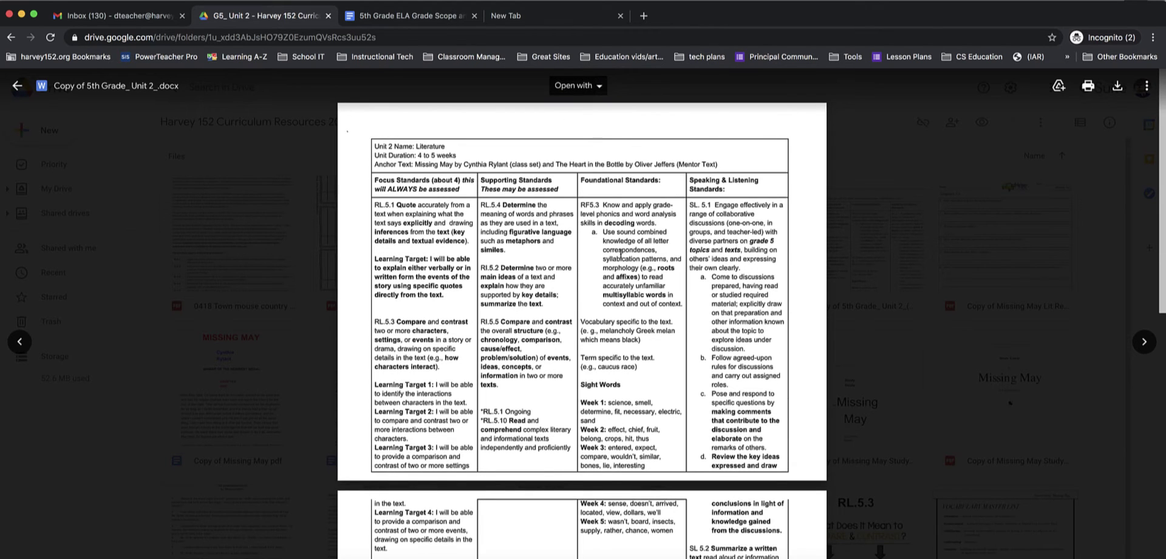
left_click(17, 86)
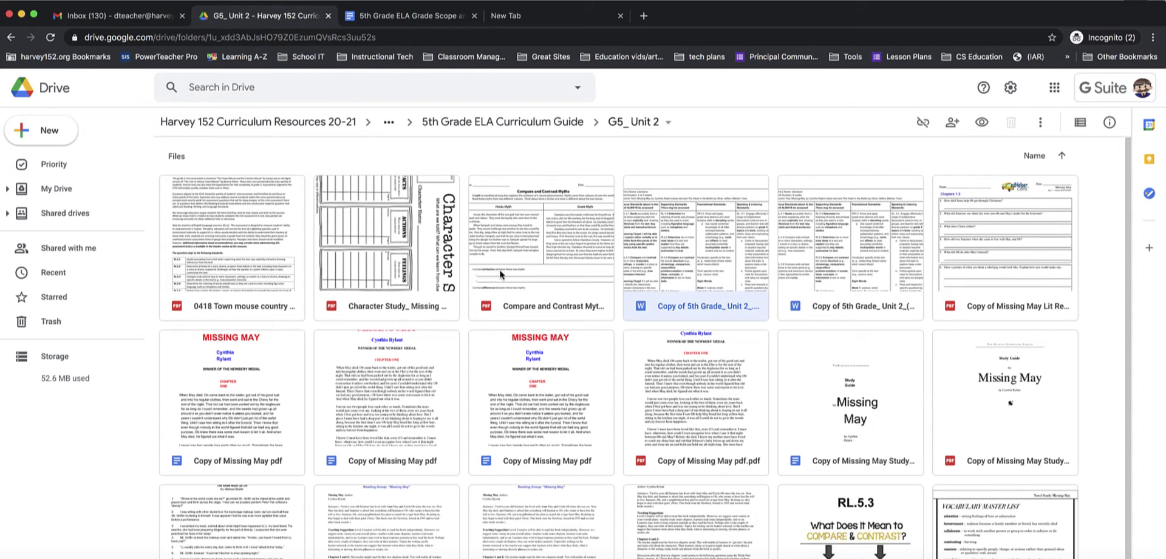
Preview "Compare and Contrast Myths.pdf" and make a copy of the file.
left_click(524, 239)
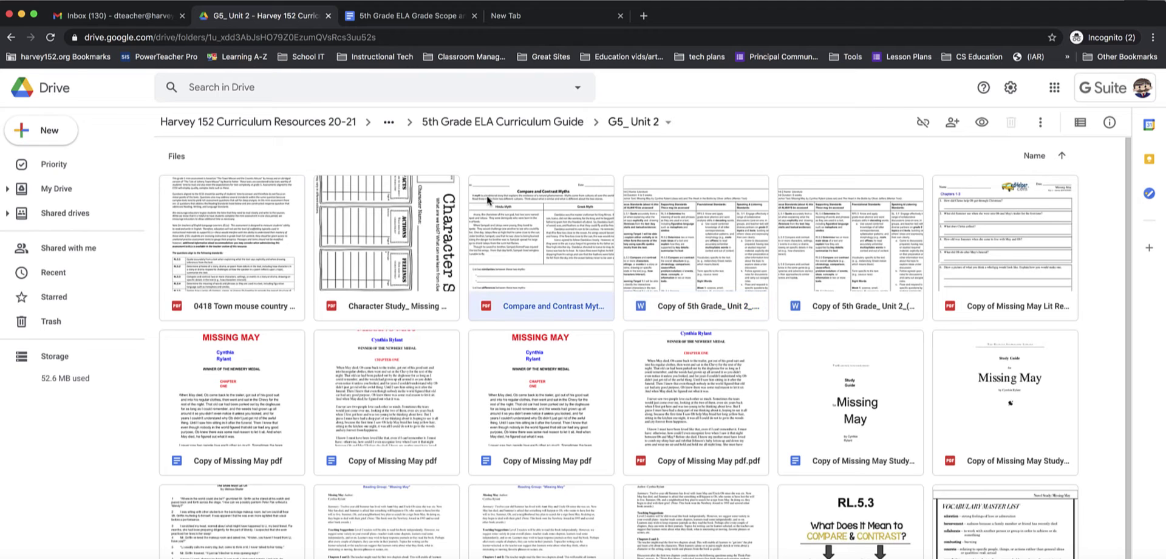
double_click(527, 238)
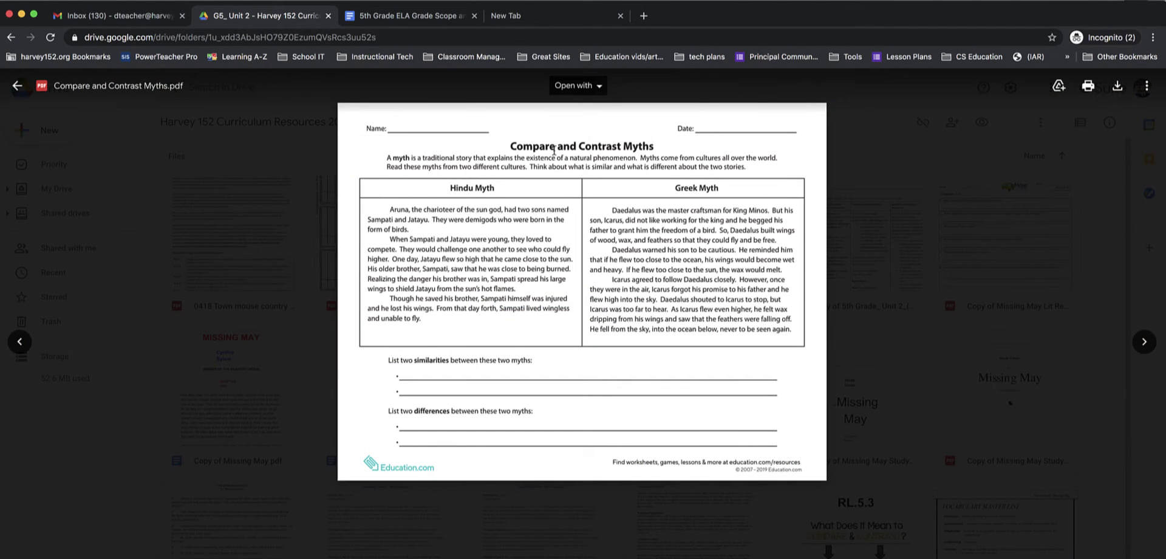
left_click(18, 87)
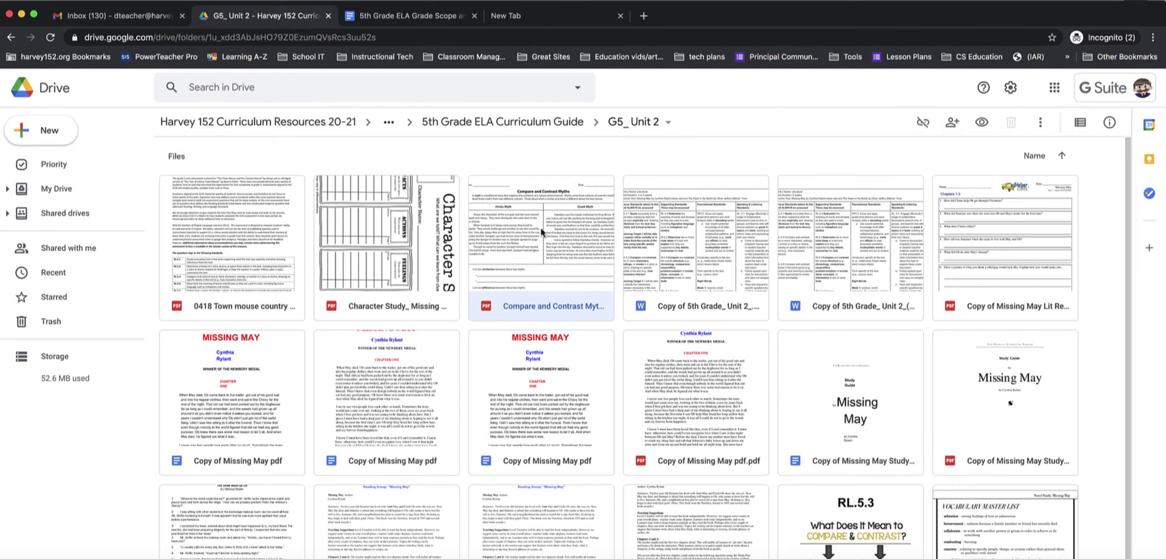
right_click(531, 244)
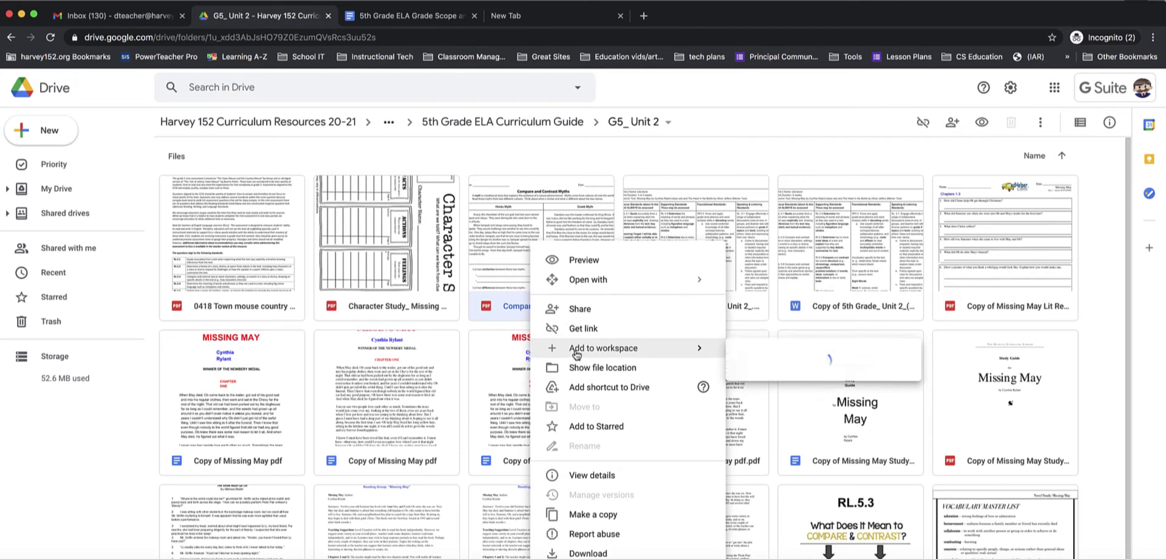
left_click(593, 518)
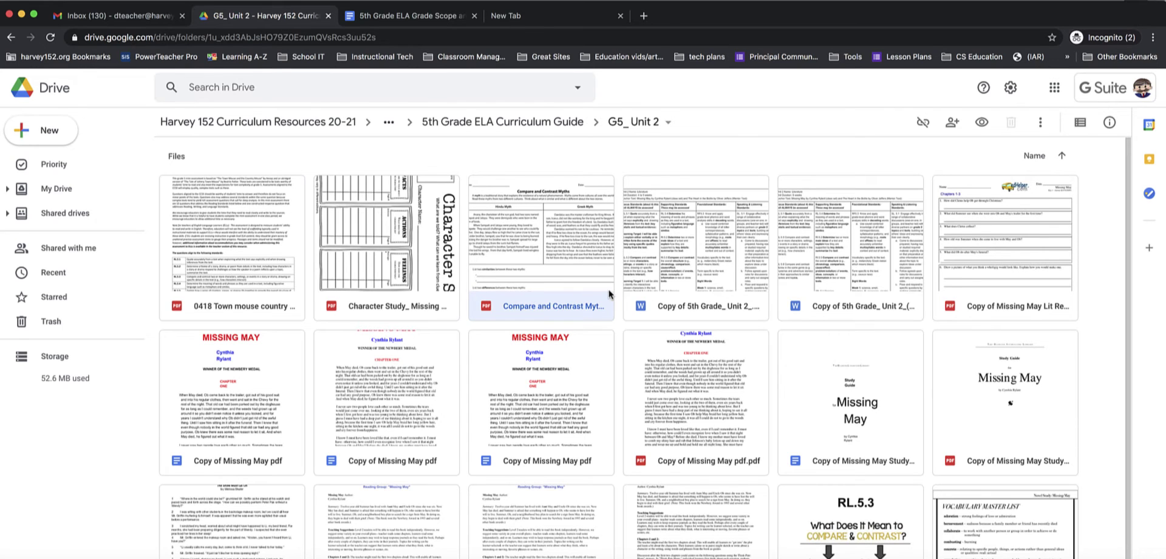
right_click(697, 298)
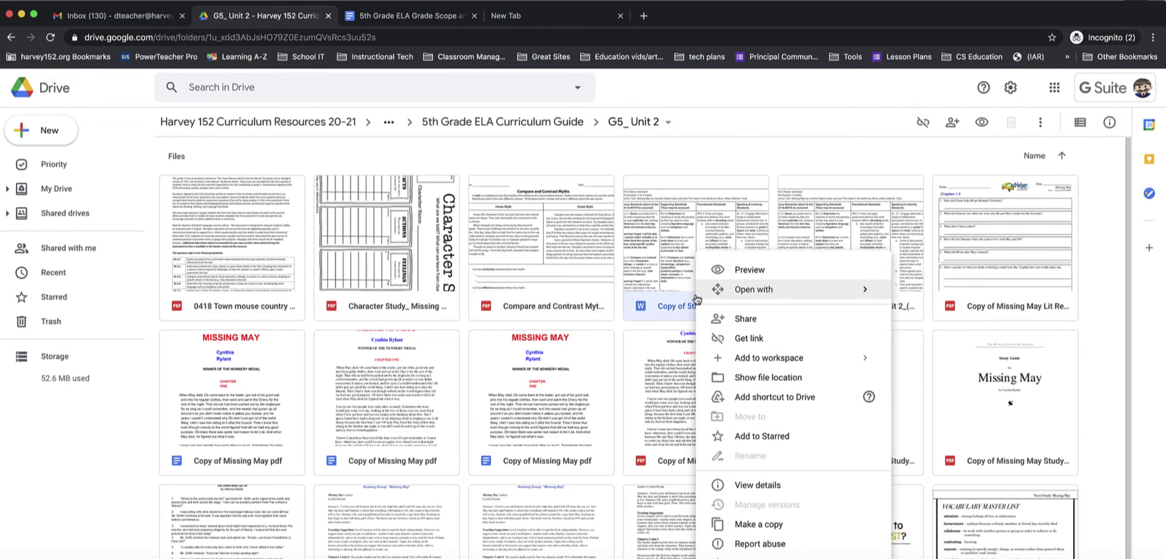
left_click(828, 227)
right_click(827, 228)
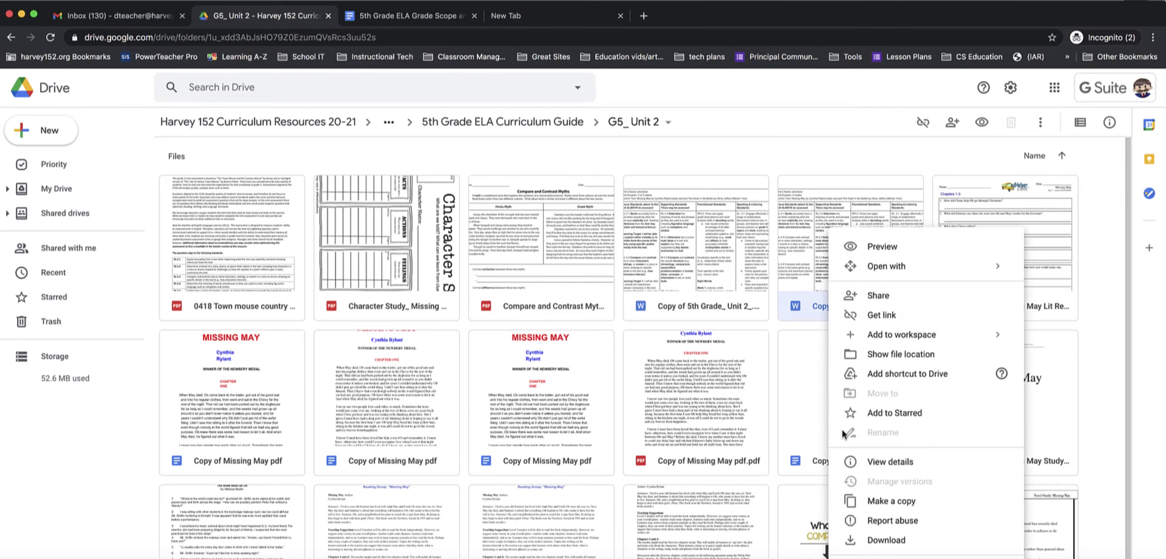
left_click(676, 387)
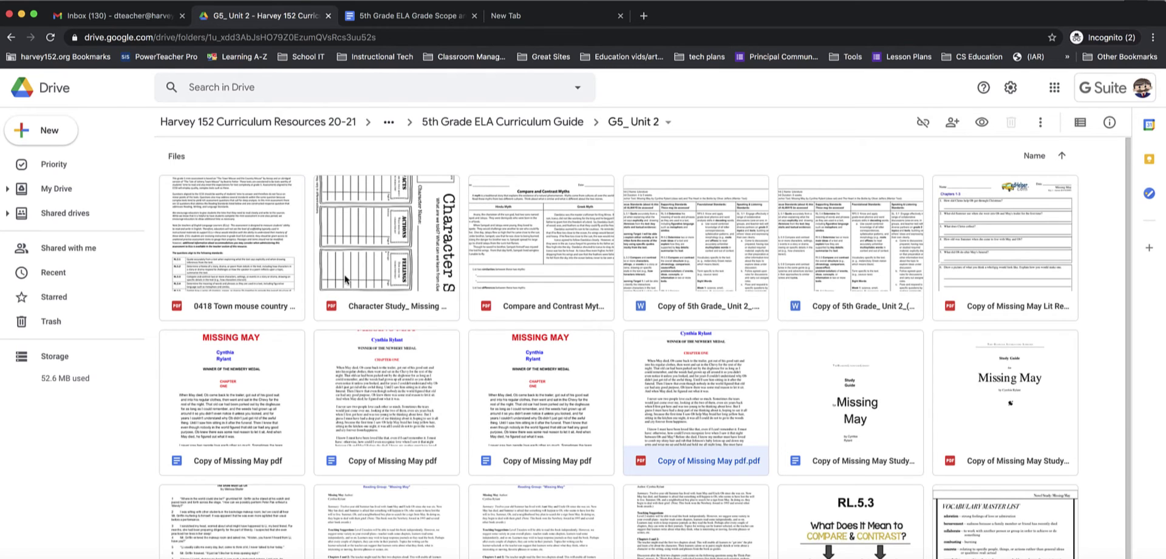
Look for the copied myths worksheet in My Drive and the recent files, dismissing the Trash notice, and return to My Drive.
left_click(57, 193)
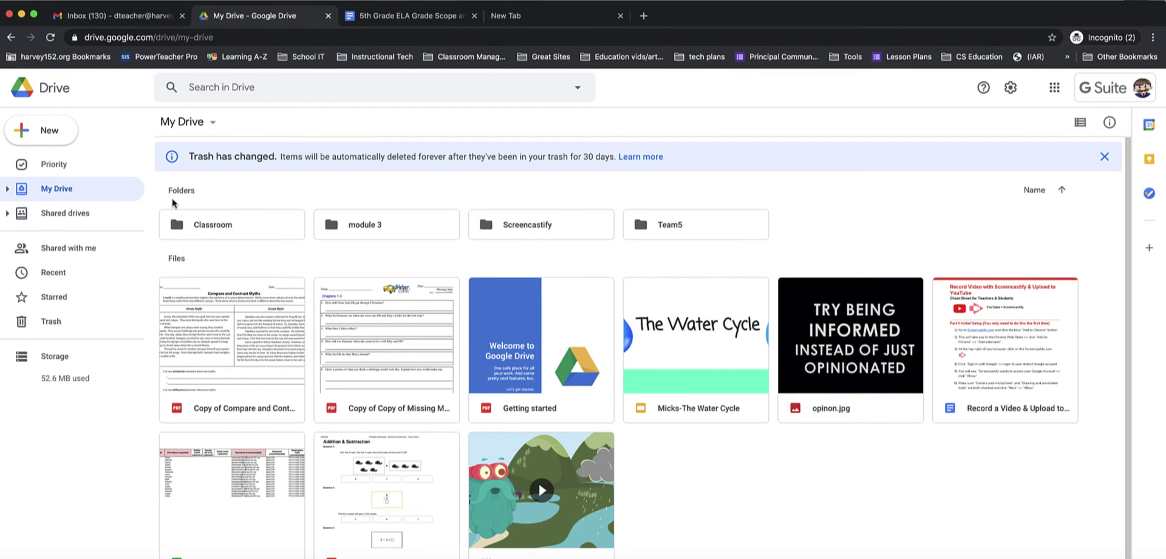
left_click(1105, 158)
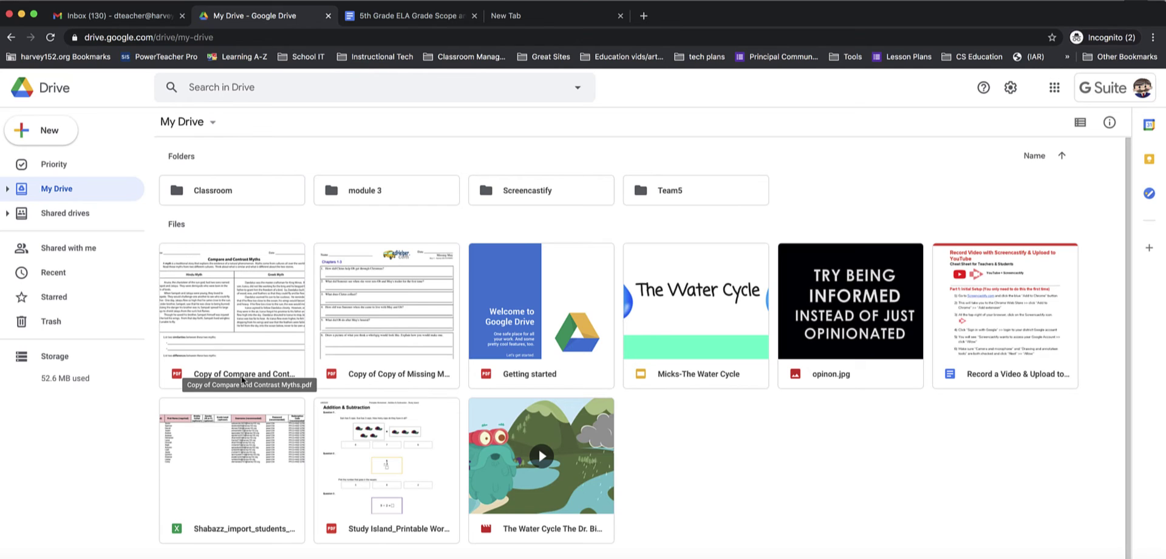
left_click(53, 278)
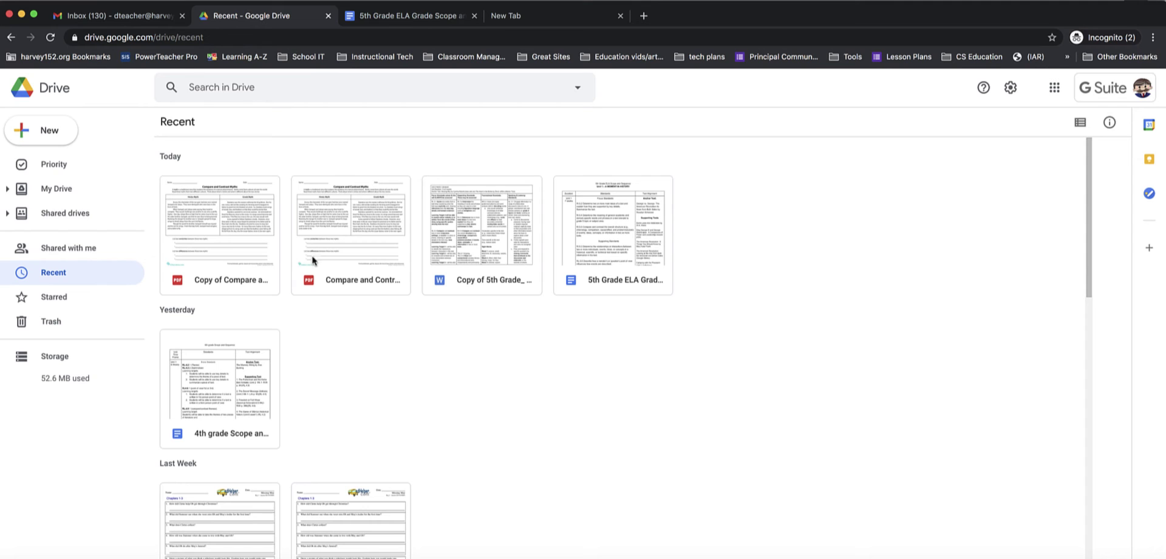
left_click(58, 193)
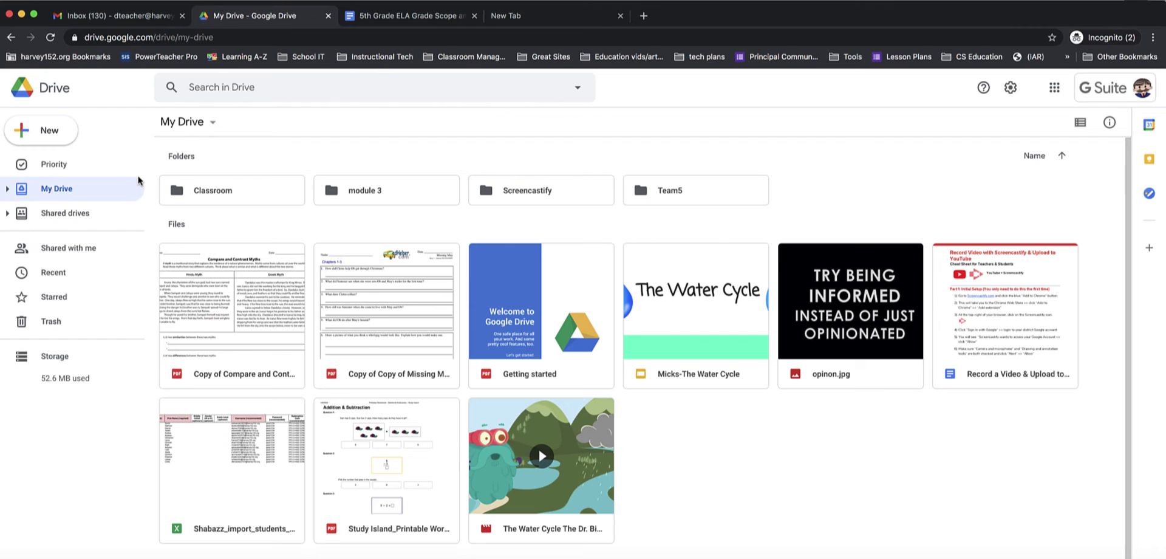
Create a new folder in My Drive named "G5_Unit 2 Files".
left_click(34, 135)
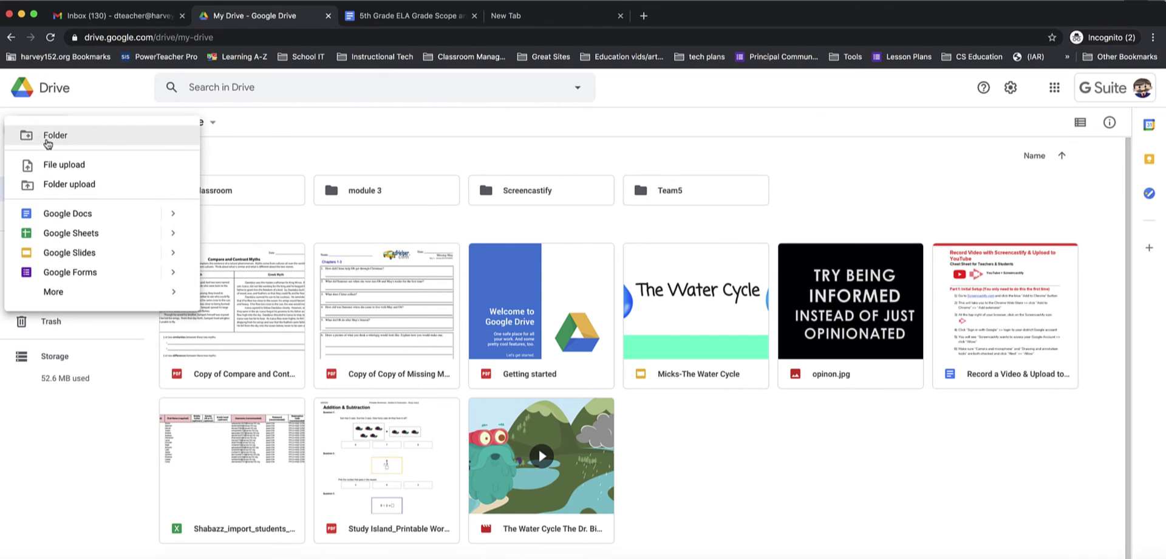
left_click(53, 138)
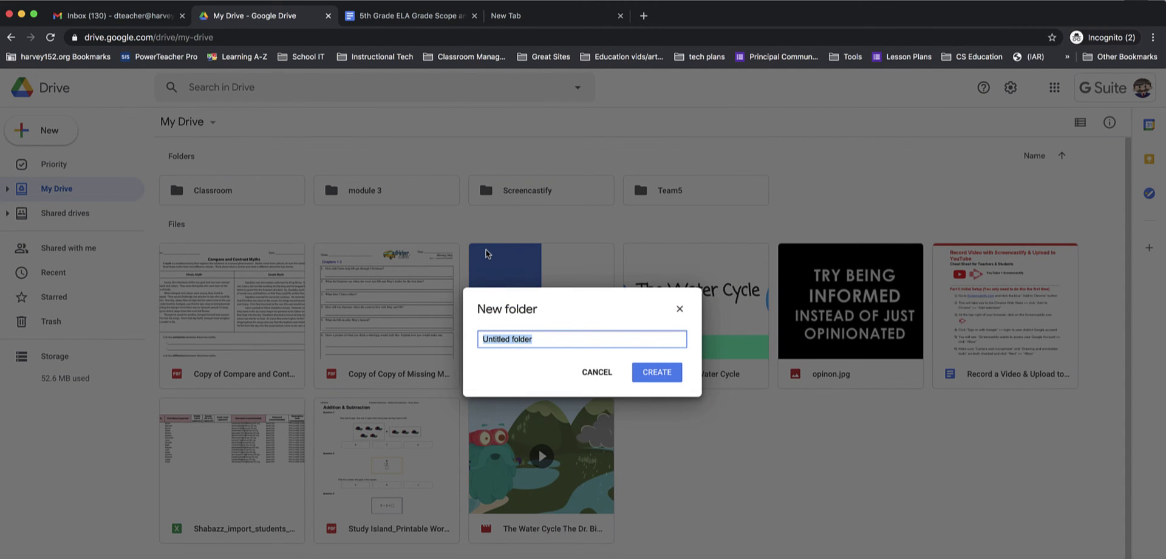
type("G5_Unit 2 folders")
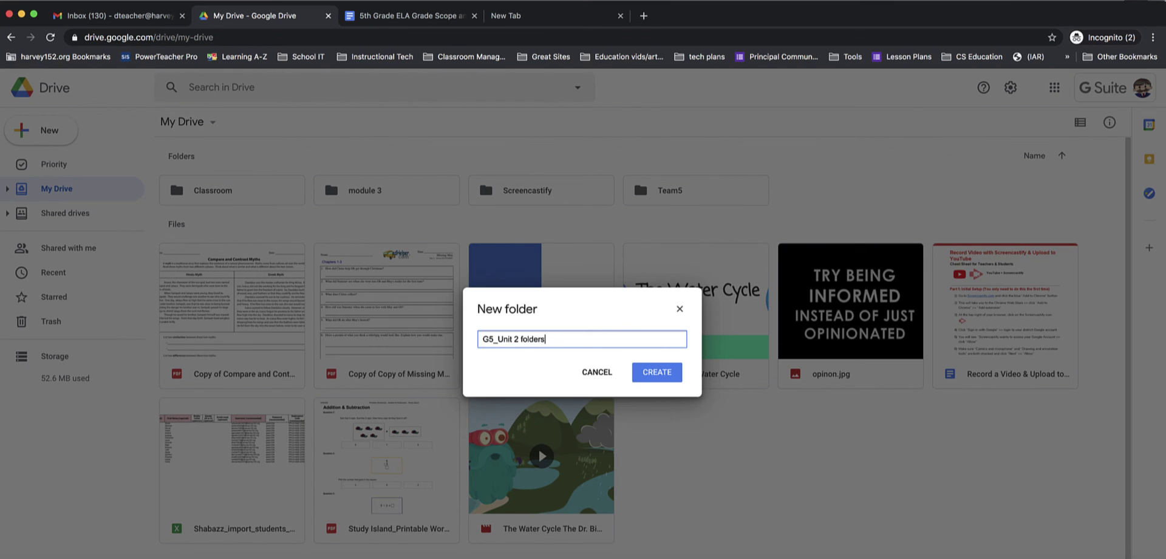
left_click_drag(560, 340, 524, 340)
type("Files")
key("BackSpace")
key("BackSpace")
left_click(654, 377)
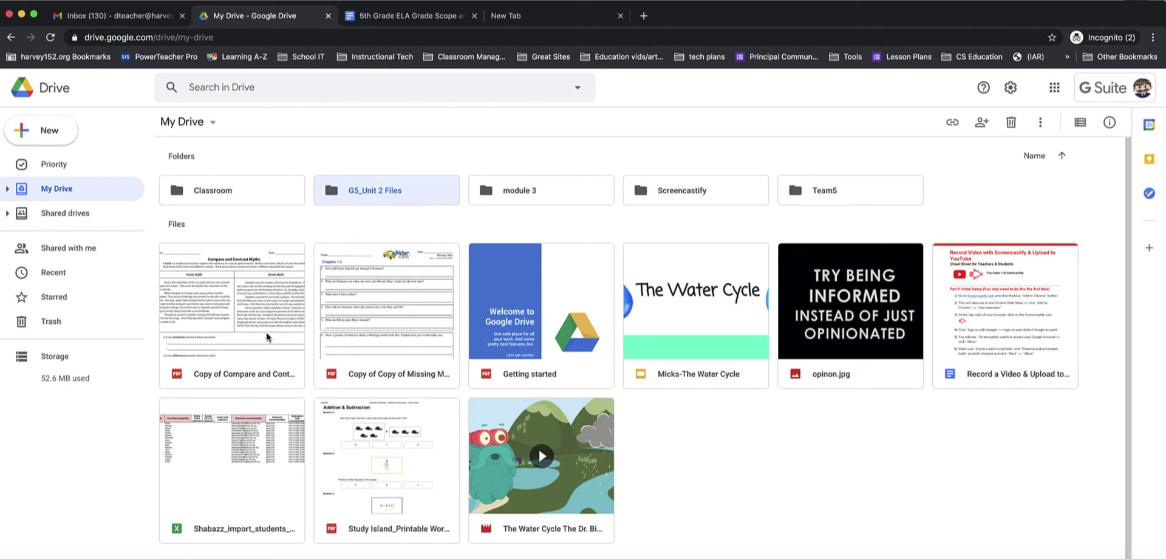
Move the Compare and Contrast Myths and Missing May copies into the G5_Unit 2 Files folder, check its contents and return to My Drive.
left_click_drag(235, 355, 328, 187)
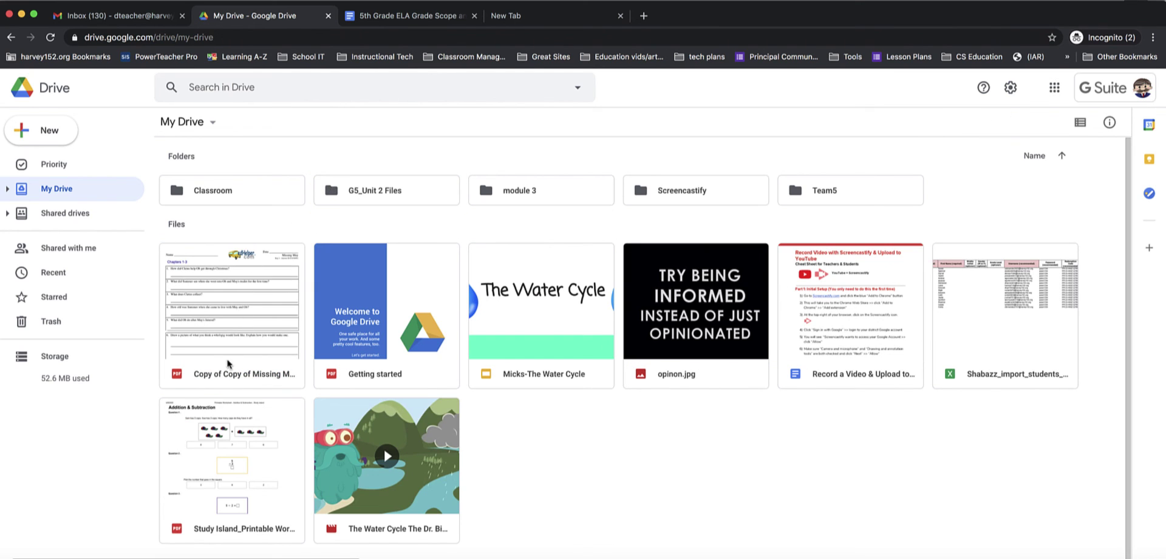
left_click(232, 375)
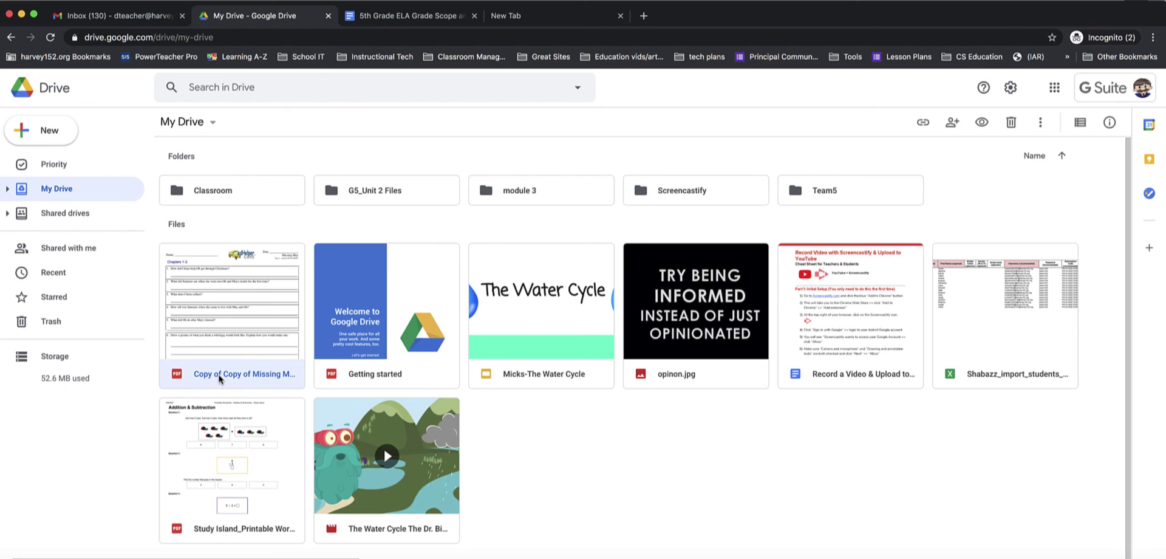
left_click_drag(220, 378, 333, 185)
double_click(367, 193)
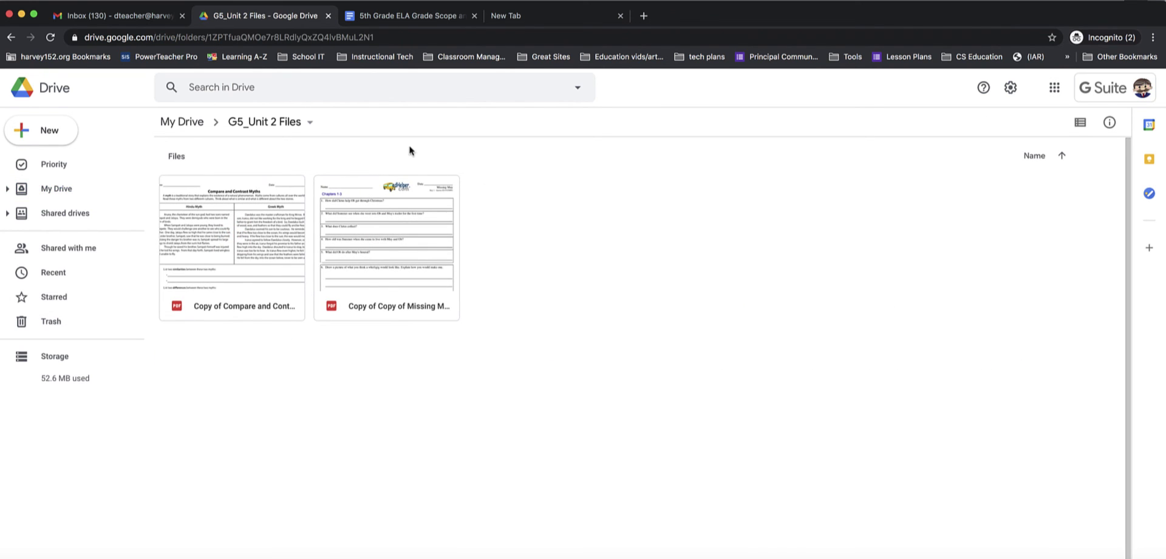
left_click(184, 121)
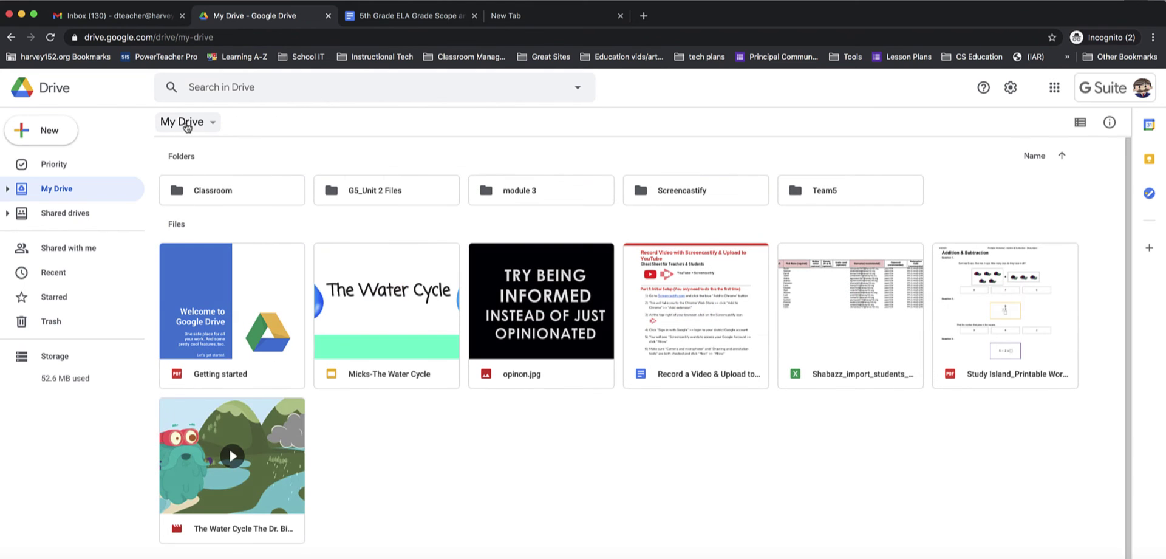